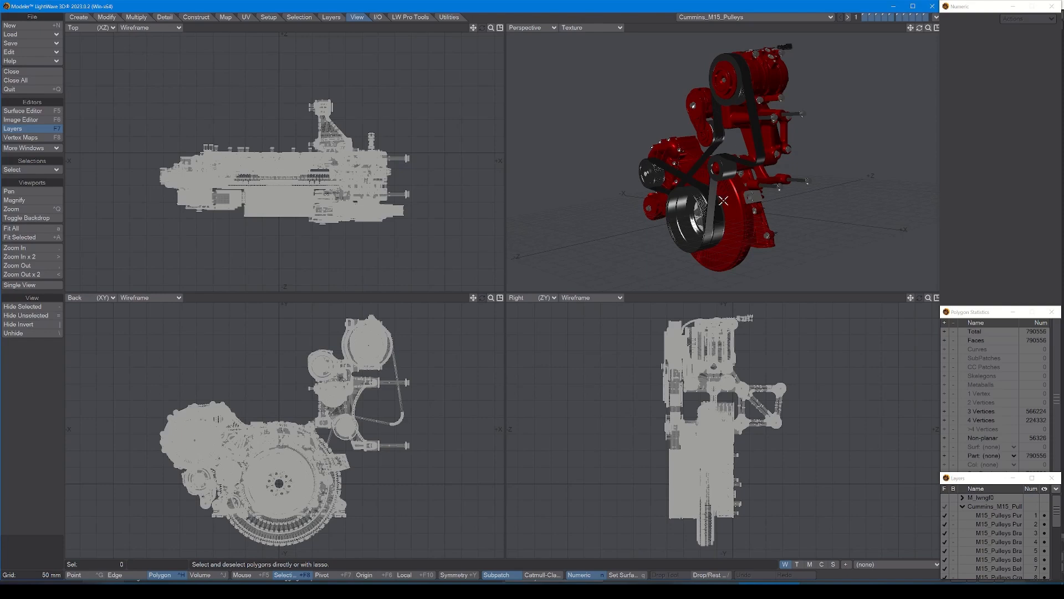
# Preview the Perspective viewport in different rendering styles, including Textured Wire and Hidden Line, and return it to Texture.
pyautogui.click(612, 27)
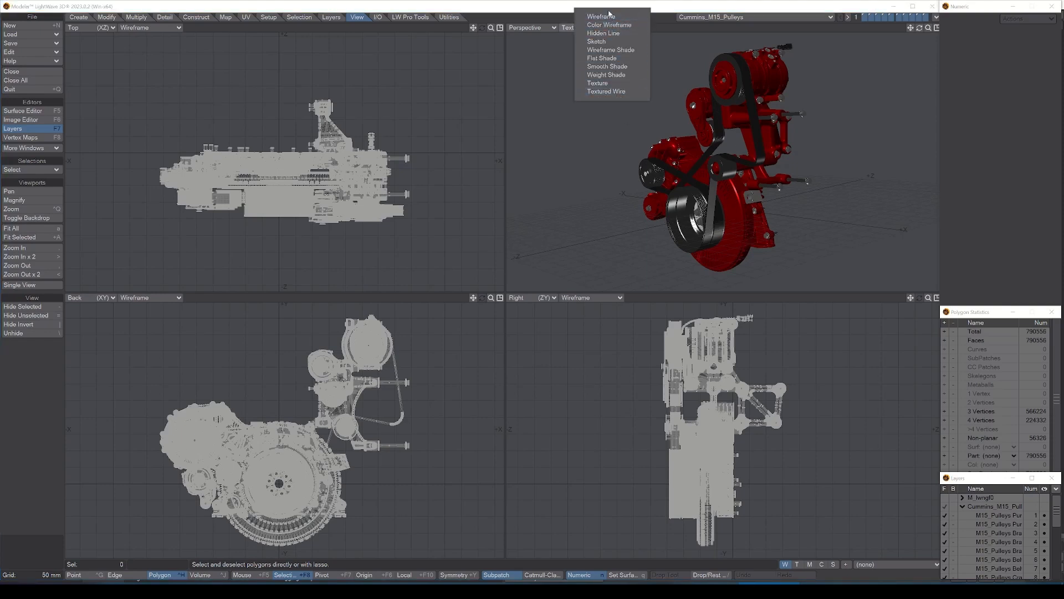
pyautogui.click(655, 8)
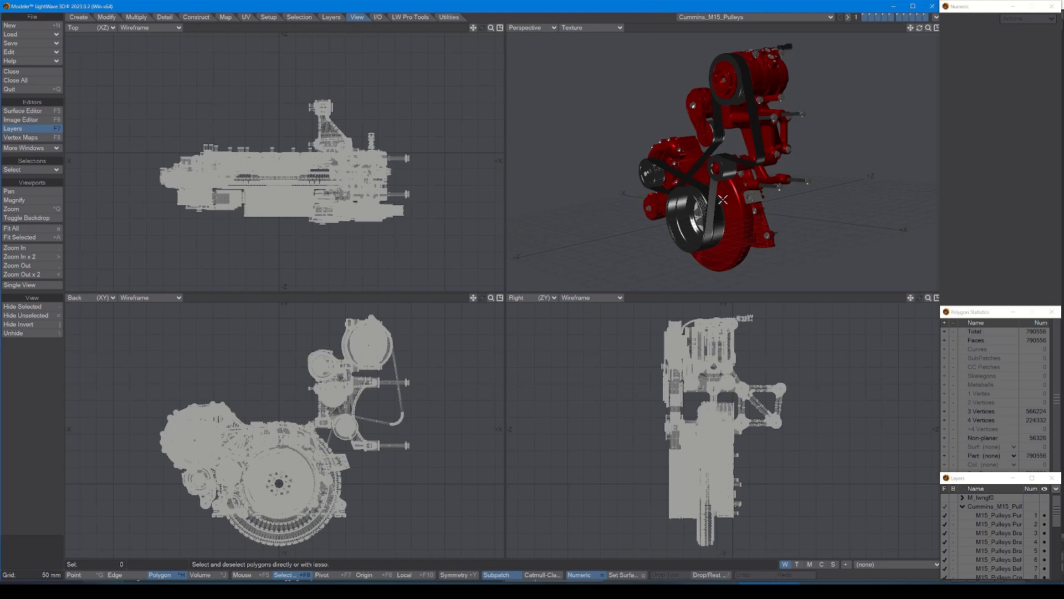
pyautogui.press('1')
pyautogui.press('2')
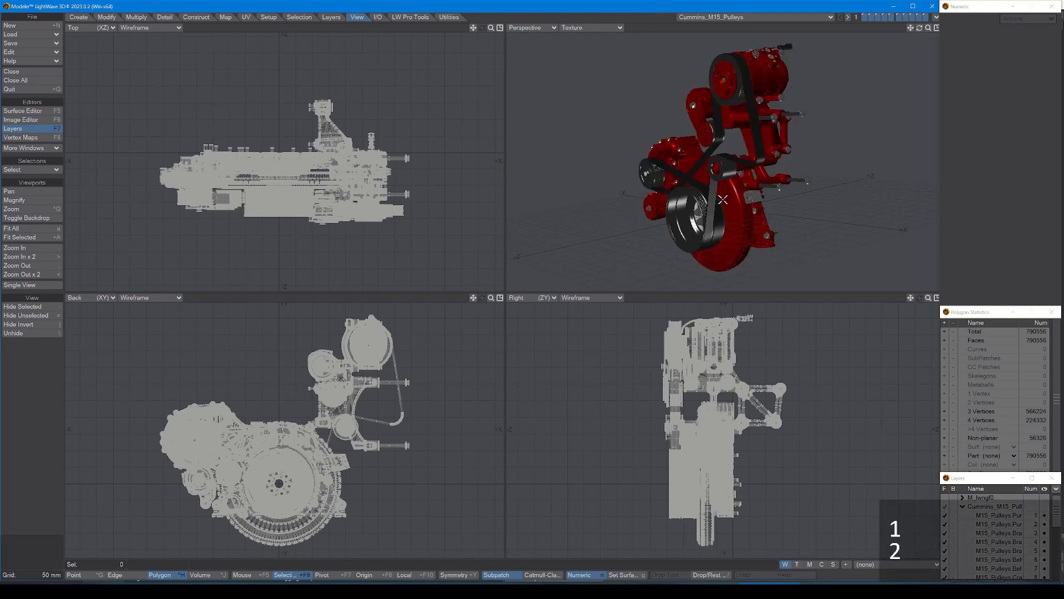
pyautogui.press('3')
pyautogui.press('4')
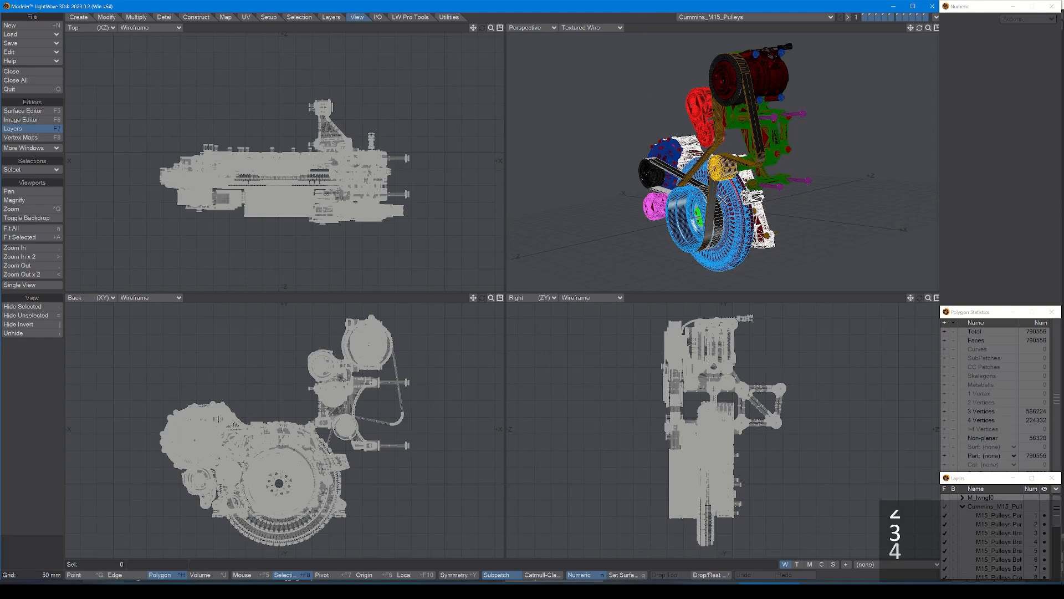
pyautogui.press('5')
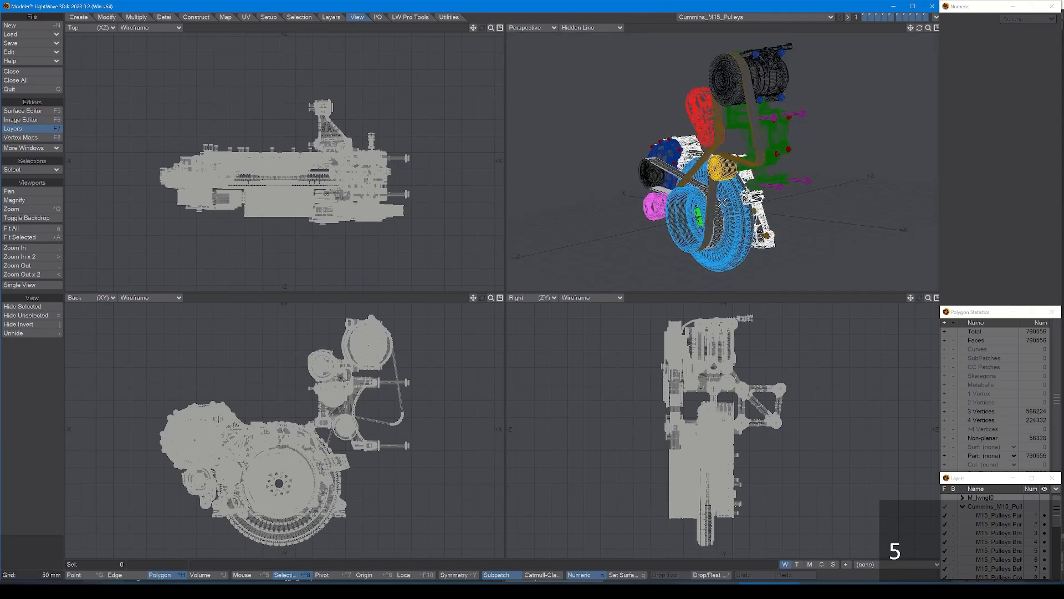
pyautogui.press('2')
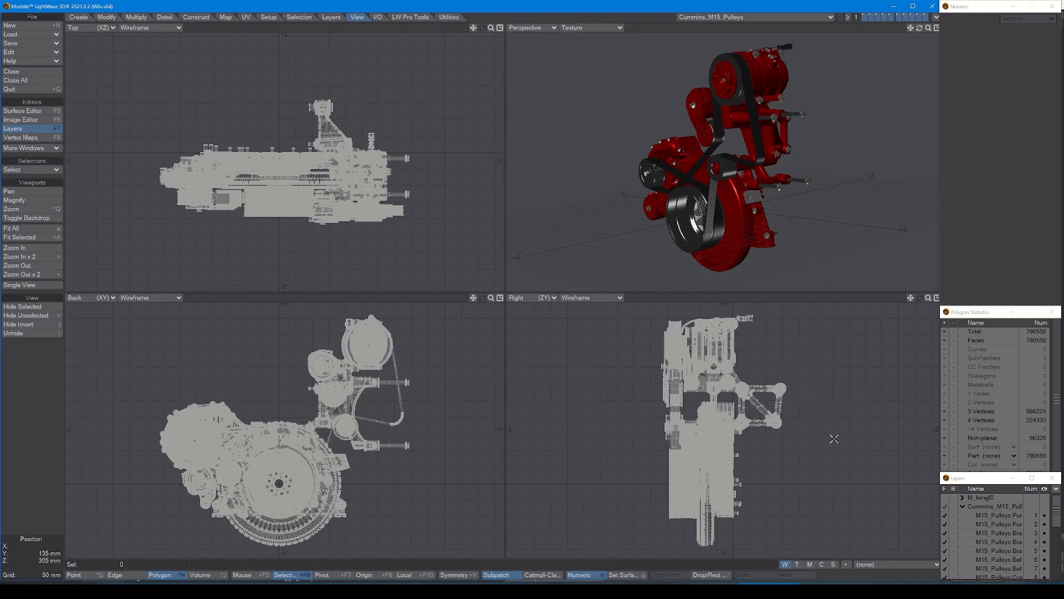
# Save a single-pane view preset that stores only the Rendering Style, leaving its name blank.
pyautogui.press('ctrl')
pyautogui.press('ctrl+KP_7')
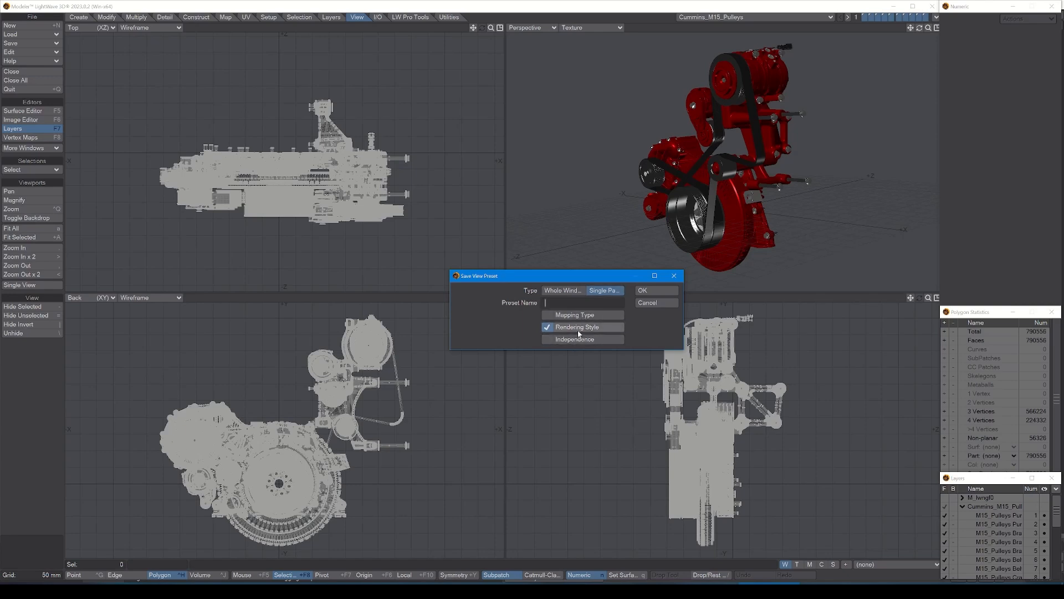
pyautogui.click(651, 291)
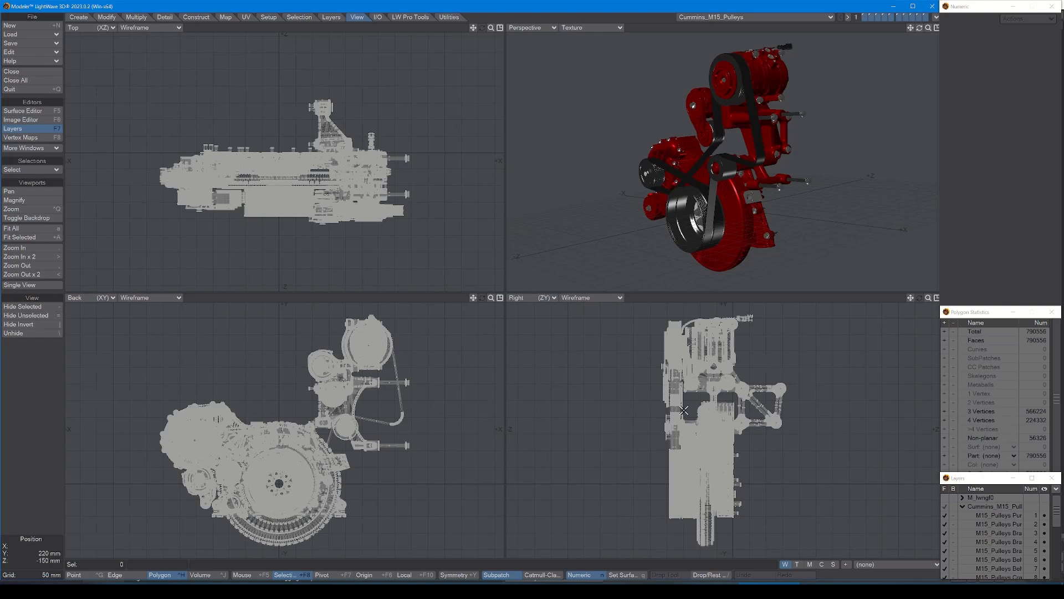
# Preview the Right viewport in Texture and Textured Wire, and return it to Wireframe.
pyautogui.press('2')
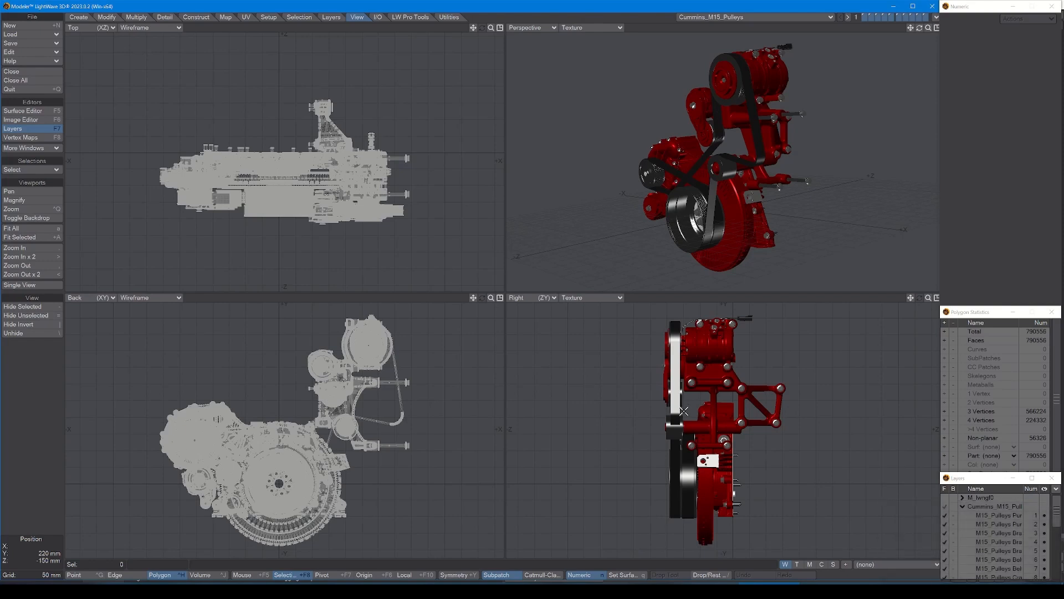
pyautogui.press('3')
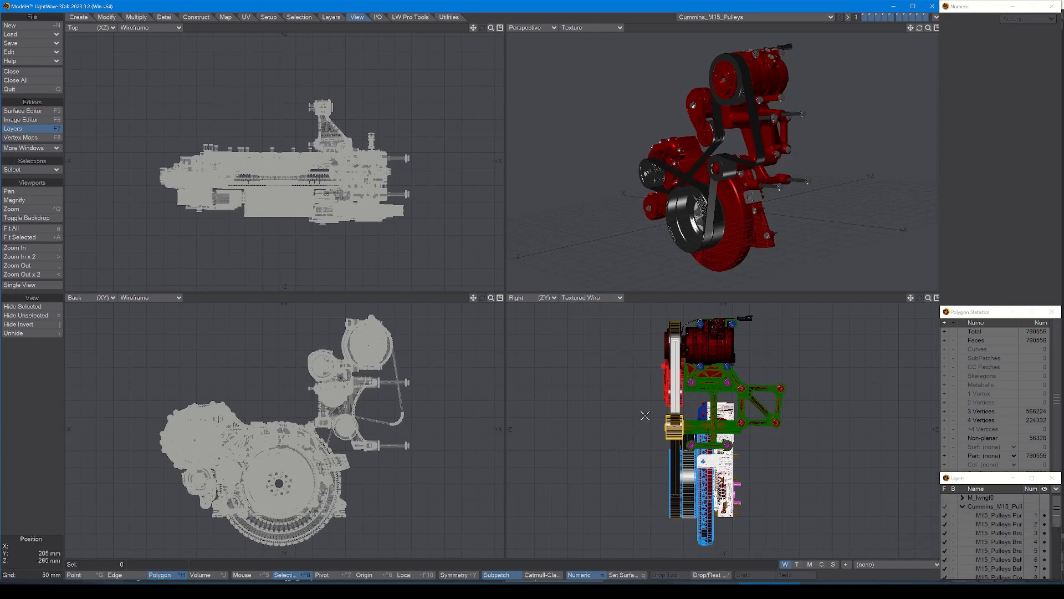
pyautogui.press('1')
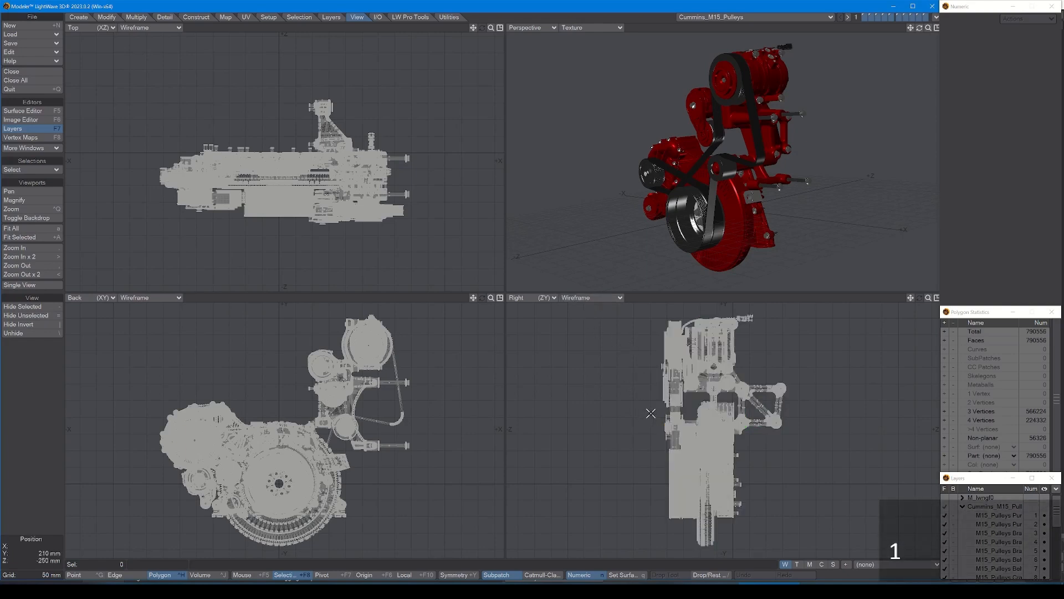
pyautogui.press('7')
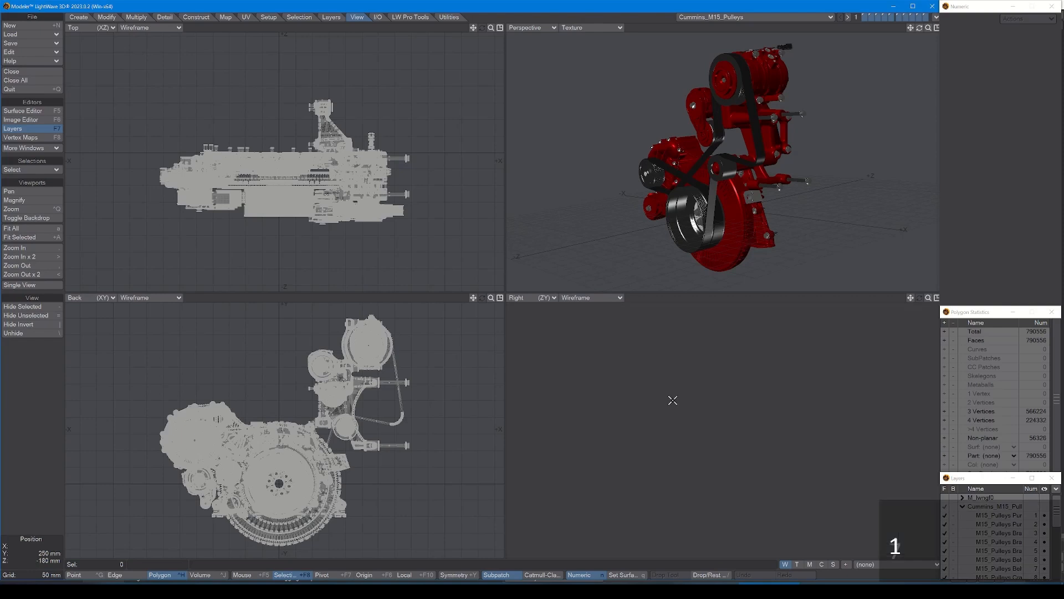
pyautogui.press('1')
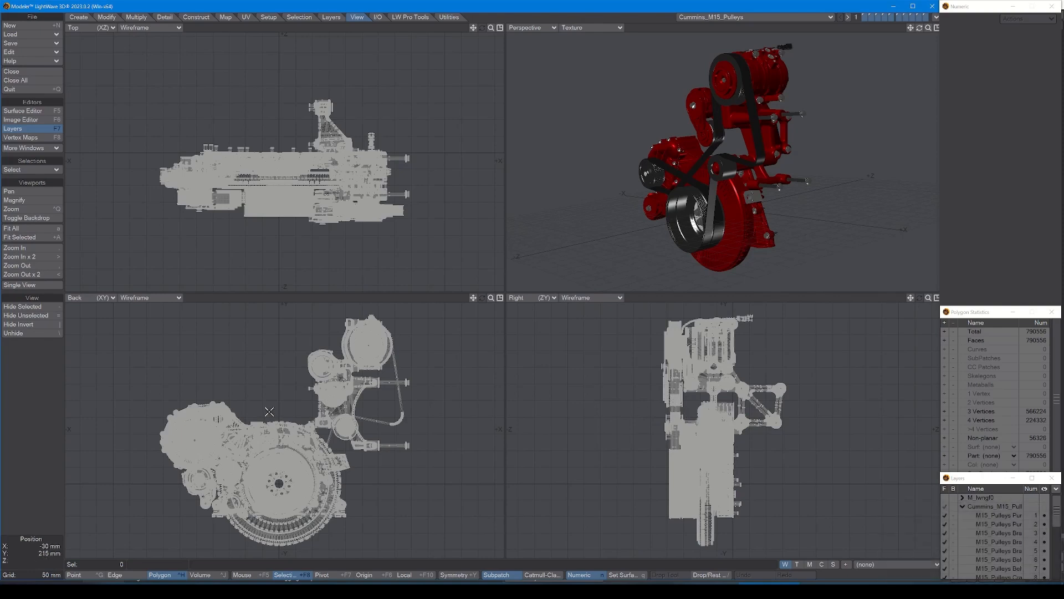
# Preview the Back and Top viewports in Texture, resetting both to Wireframe, and set the Perspective viewport to Textured Wire.
pyautogui.press('2')
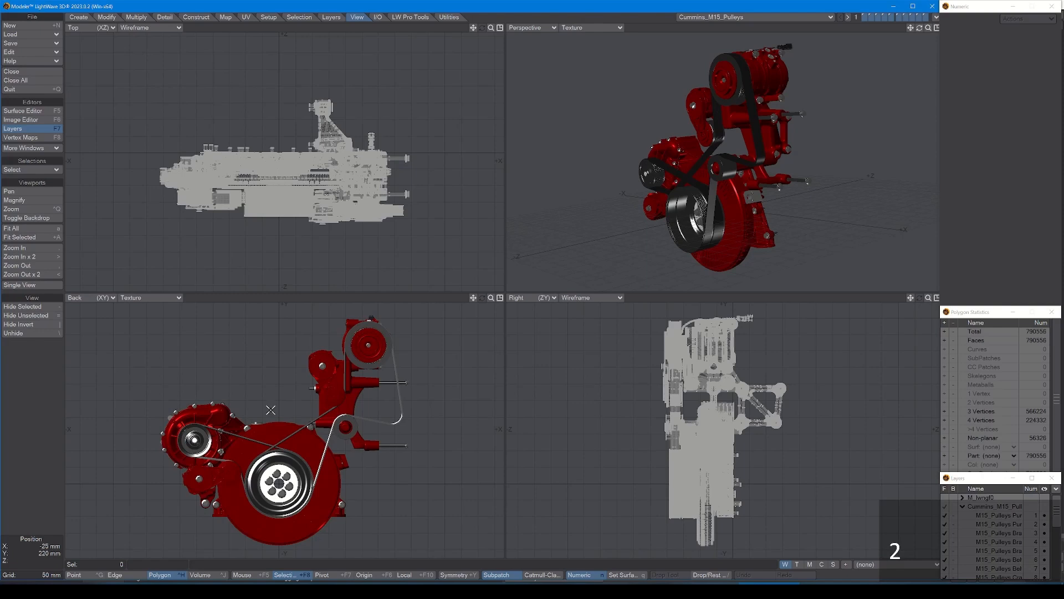
pyautogui.press('2')
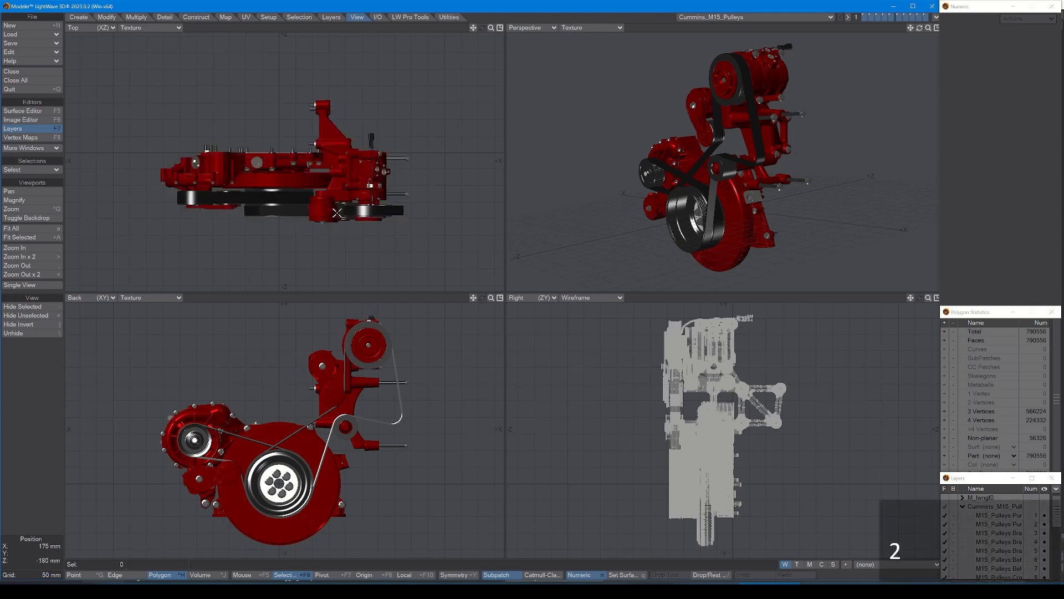
pyautogui.press('3')
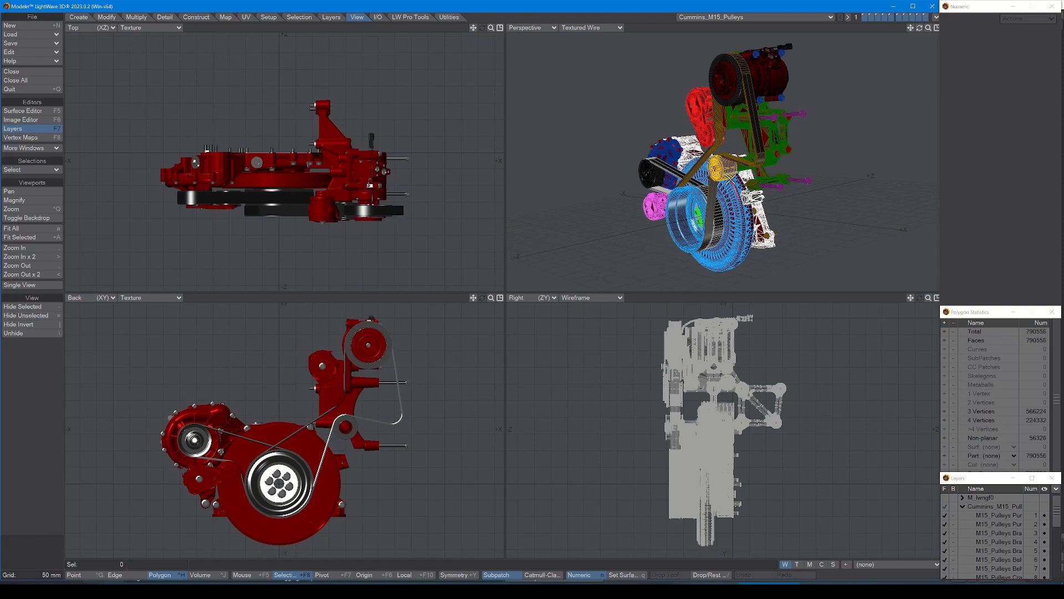
pyautogui.press('1')
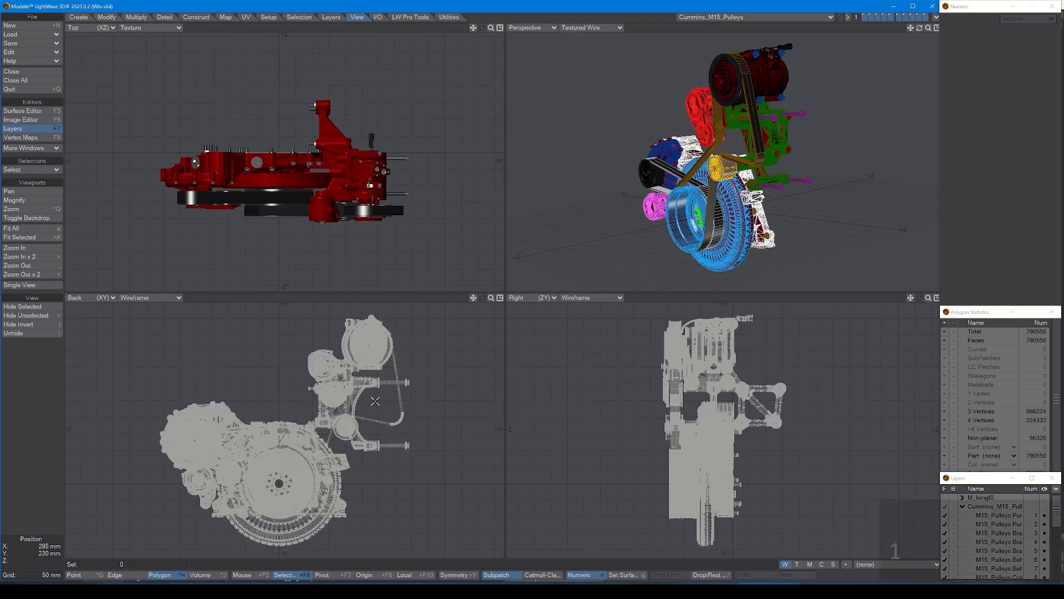
pyautogui.press('1')
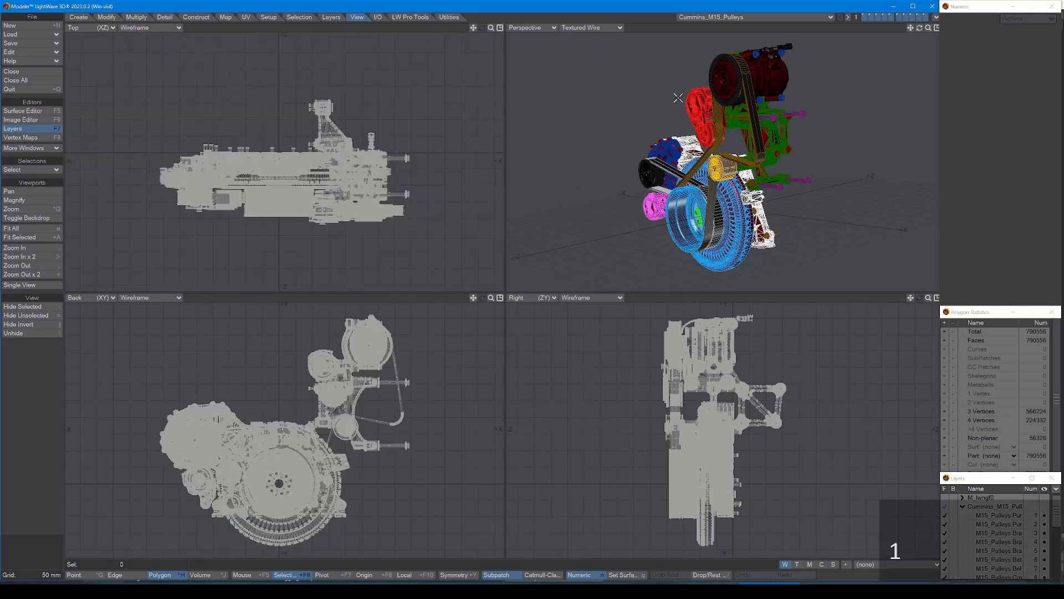
# Isolate the compressor at the upper end of the engine assembly by lasso-selecting its polygons and hiding everything unselected.
pyautogui.click(409, 370)
pyautogui.moveTo(409, 369)
pyautogui.mouseDown(button='right')
pyautogui.moveTo(428, 323)
pyautogui.moveTo(380, 309)
pyautogui.moveTo(333, 311)
pyautogui.moveTo(321, 326)
pyautogui.moveTo(347, 371)
pyautogui.moveTo(406, 378)
pyautogui.mouseUp(button='right')
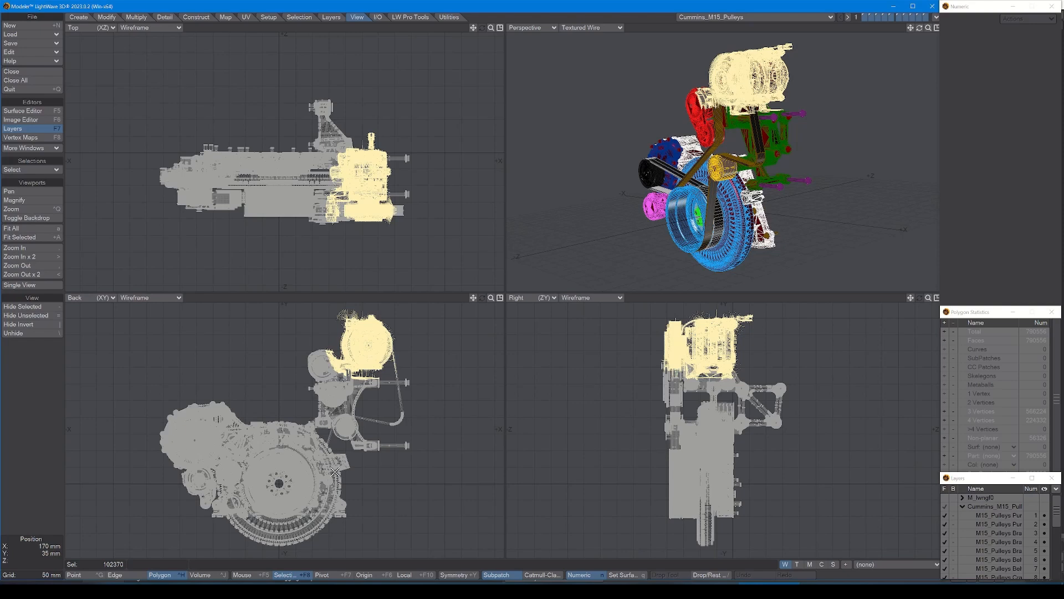
pyautogui.press('=')
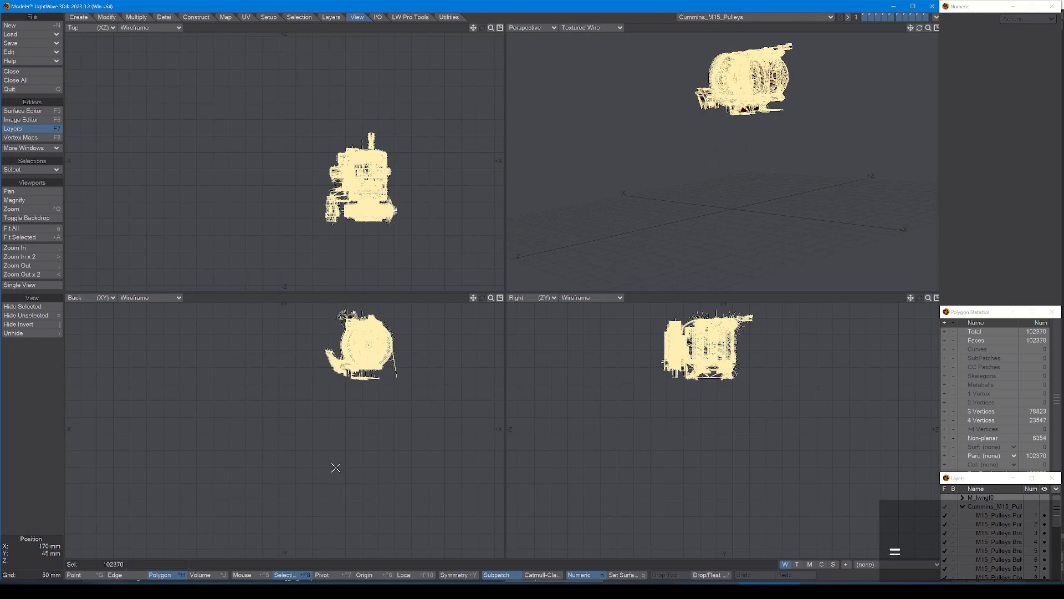
pyautogui.press('a')
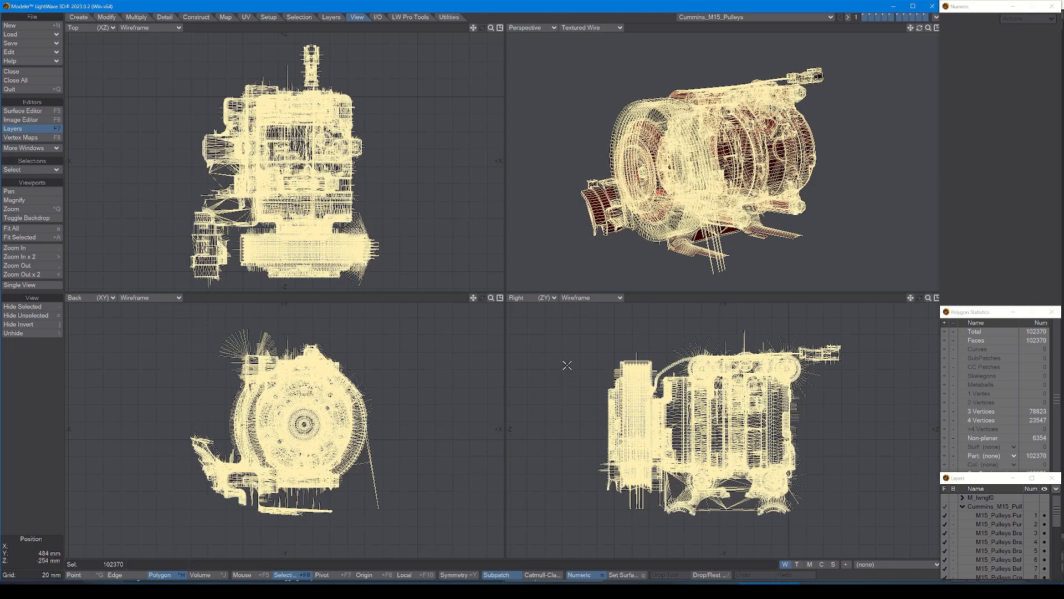
# Clear the selection, then lasso the compressor body behind the pulley and hide its polygons.
pyautogui.press('/')
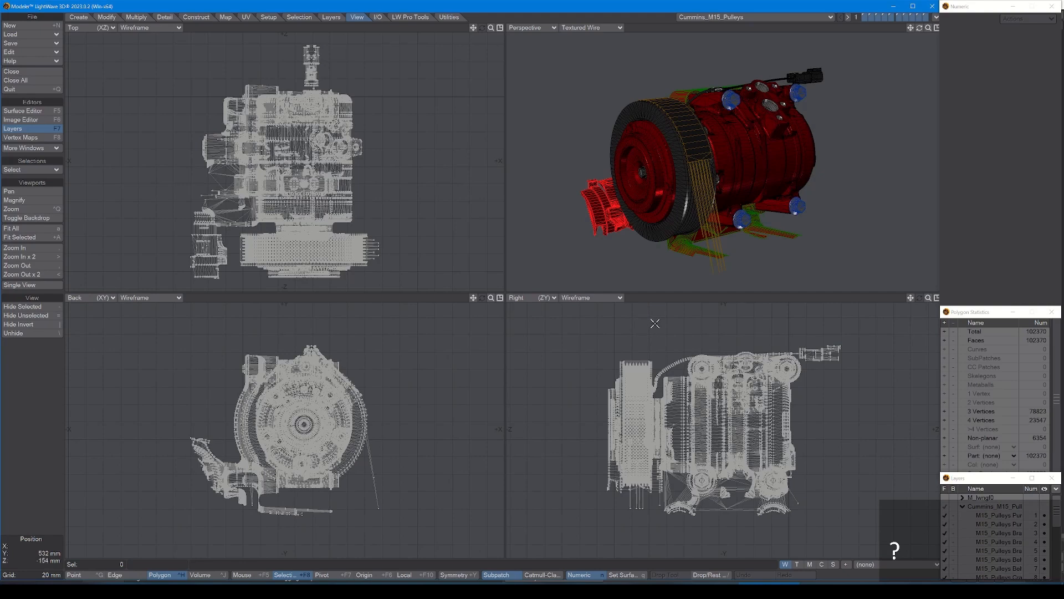
pyautogui.moveTo(655, 323)
pyautogui.mouseDown(button='right')
pyautogui.moveTo(799, 313)
pyautogui.moveTo(872, 344)
pyautogui.moveTo(869, 495)
pyautogui.moveTo(768, 547)
pyautogui.moveTo(682, 540)
pyautogui.moveTo(658, 505)
pyautogui.mouseUp(button='right')
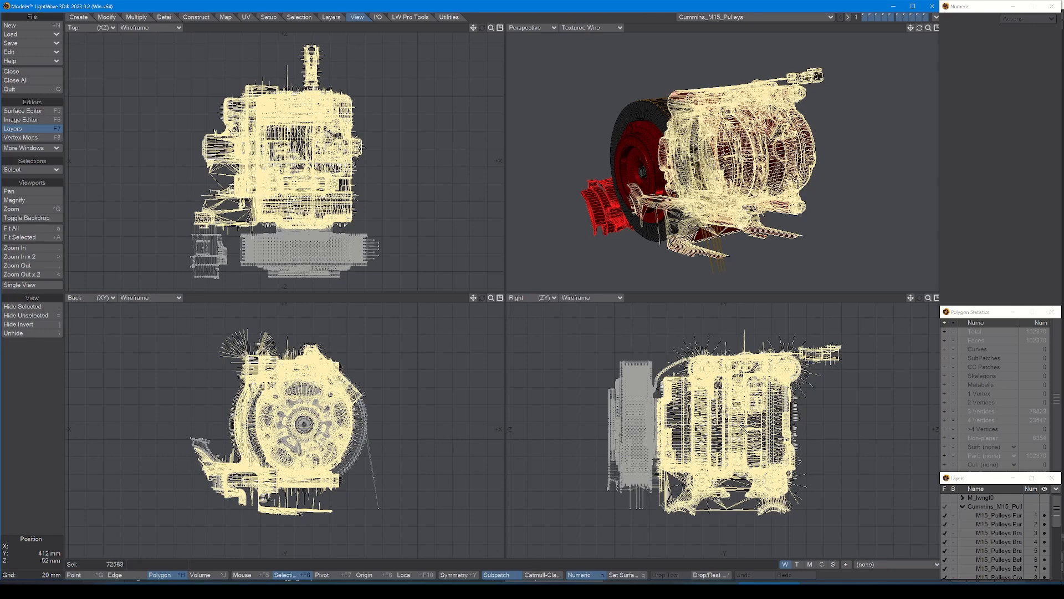
pyautogui.press('-')
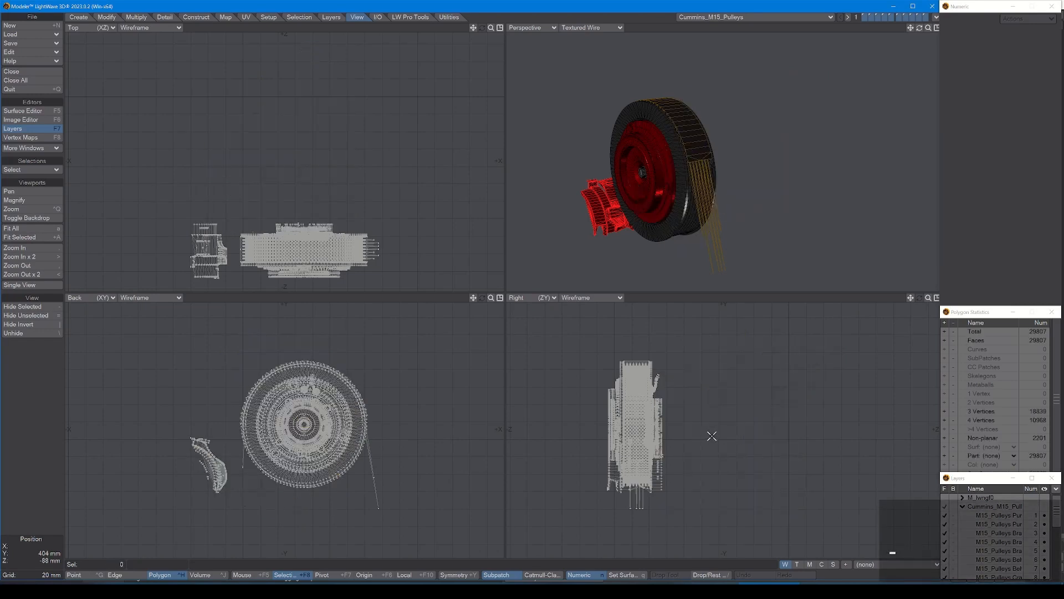
# Select the stray red fragment beside the compressor pulley in the Back view and hide it.
pyautogui.press('a')
pyautogui.moveTo(676, 396)
pyautogui.keyDown('alt'); pyautogui.mouseDown()
pyautogui.moveTo(760, 397)
pyautogui.moveTo(693, 391)
pyautogui.mouseUp(); pyautogui.keyUp('alt')
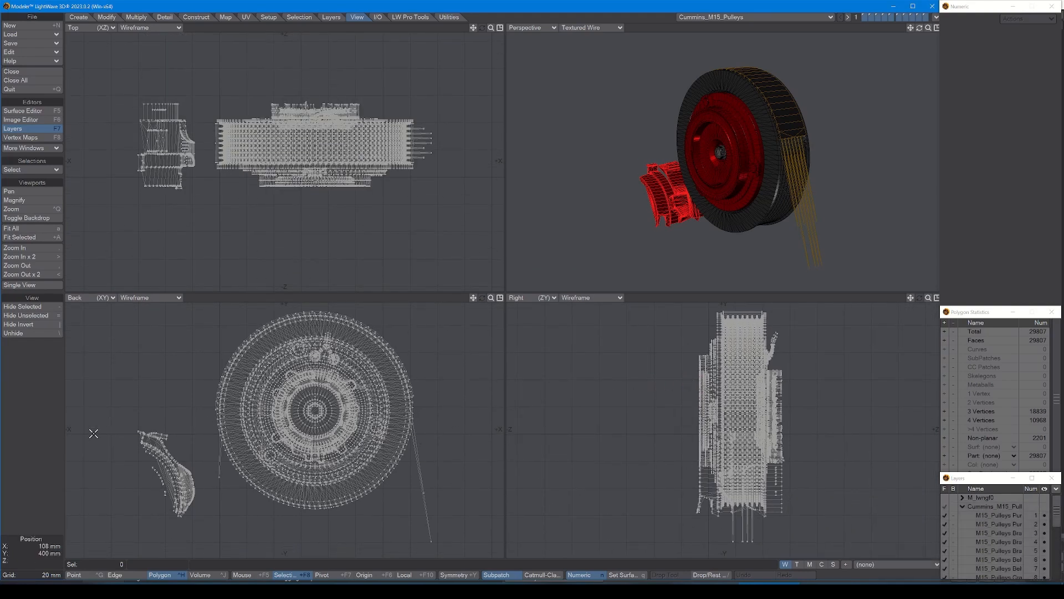
pyautogui.moveTo(109, 417)
pyautogui.mouseDown(button='right')
pyautogui.moveTo(163, 426)
pyautogui.moveTo(199, 458)
pyautogui.moveTo(218, 509)
pyautogui.moveTo(145, 536)
pyautogui.mouseUp(button='right')
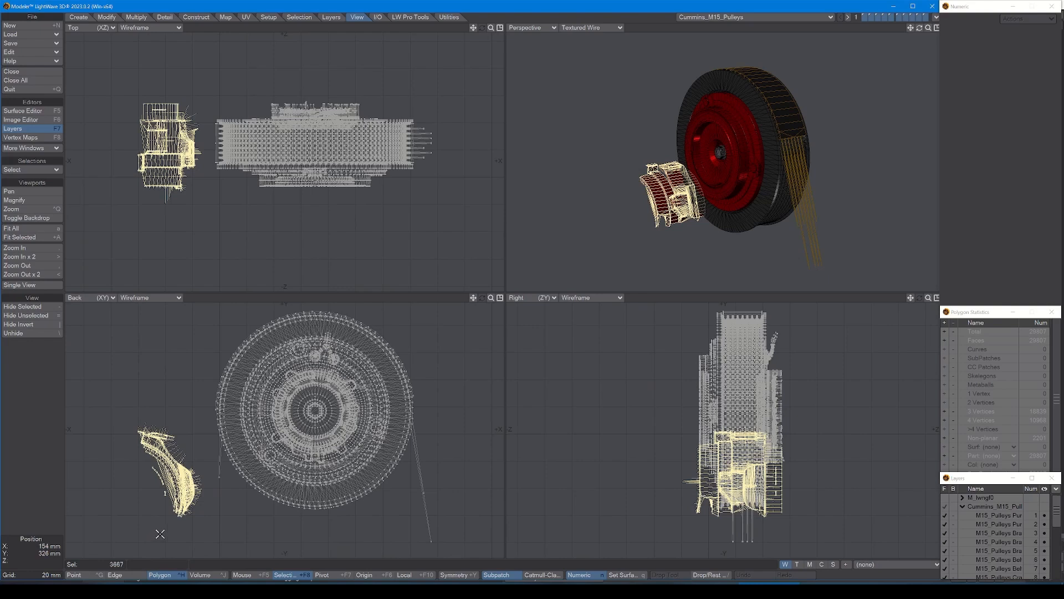
pyautogui.press('-')
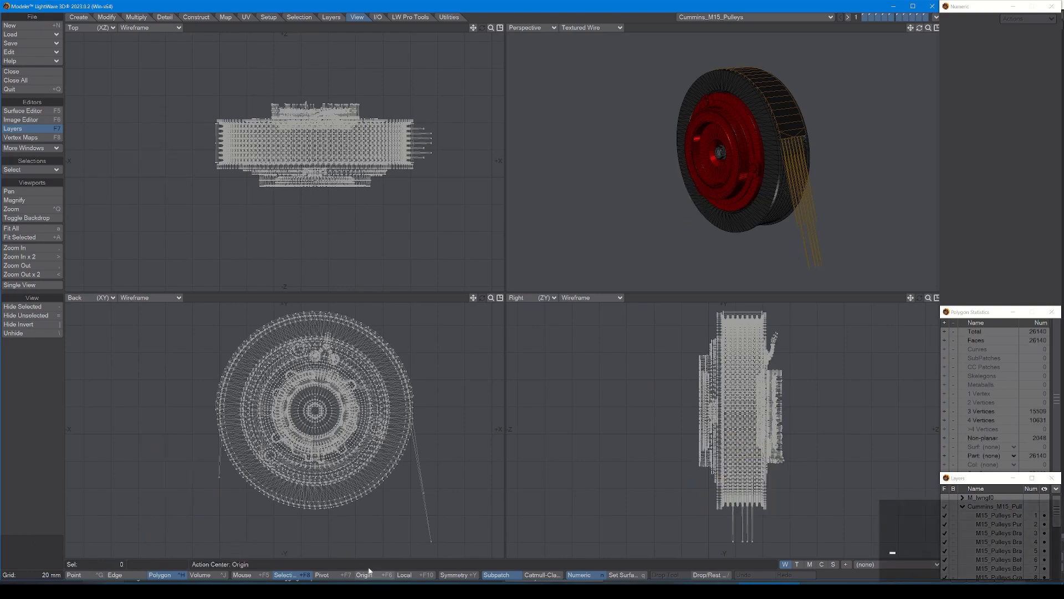
# Hide the loose belt strands hanging below the pulley on both sides.
pyautogui.moveTo(387, 539)
pyautogui.mouseDown(button='right')
pyautogui.moveTo(427, 468)
pyautogui.moveTo(531, 547)
pyautogui.moveTo(358, 550)
pyautogui.mouseUp(button='right')
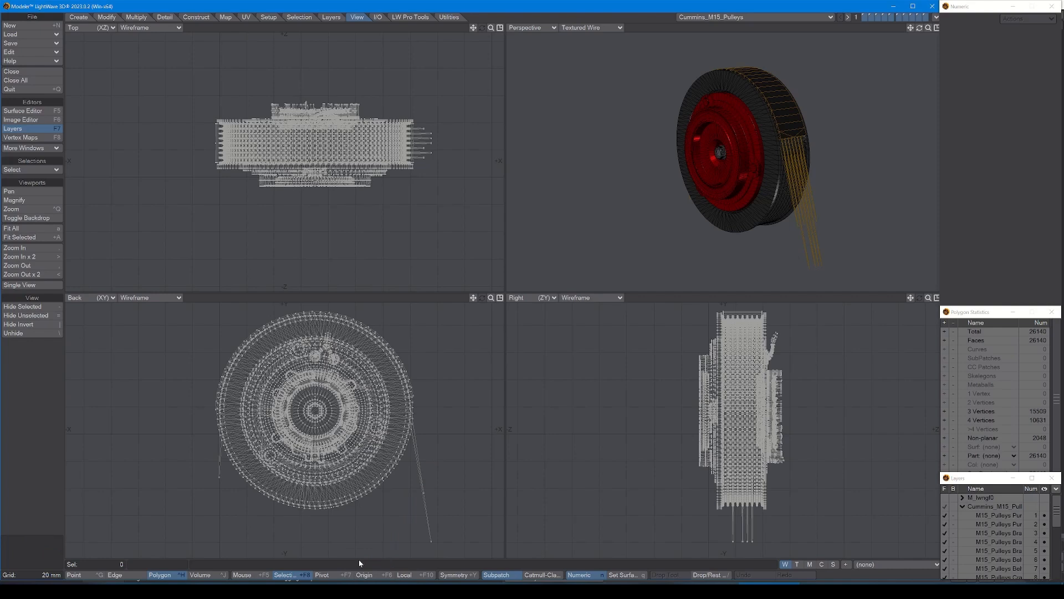
pyautogui.click(417, 479)
pyautogui.moveTo(417, 479); pyautogui.dragTo(441, 512)
pyautogui.press('Delete')
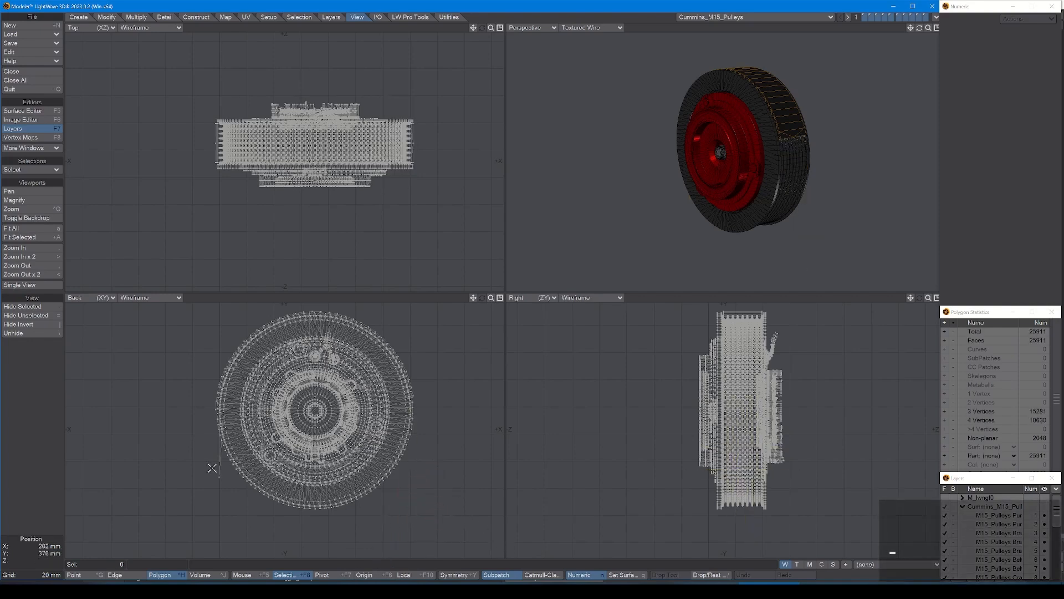
pyautogui.moveTo(219, 466); pyautogui.dragTo(221, 499)
pyautogui.press('Delete')
# Select the belt section wrapped over the pulley with all its connected polygons and hide it.
pyautogui.keyDown('alt'); pyautogui.moveTo(677, 188); pyautogui.dragTo(651, 154); pyautogui.keyUp('alt')
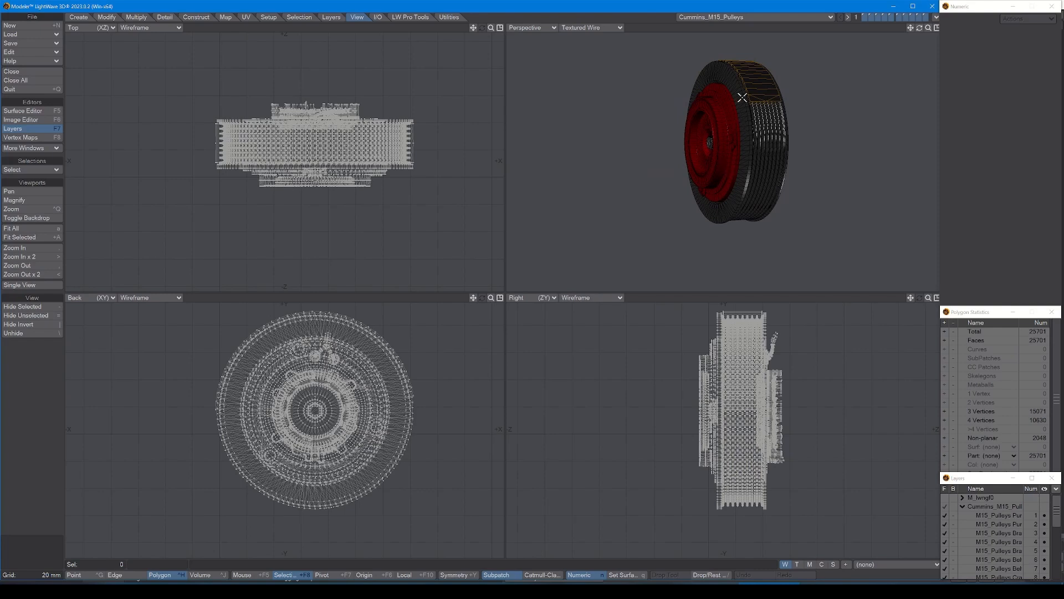
pyautogui.click(756, 75)
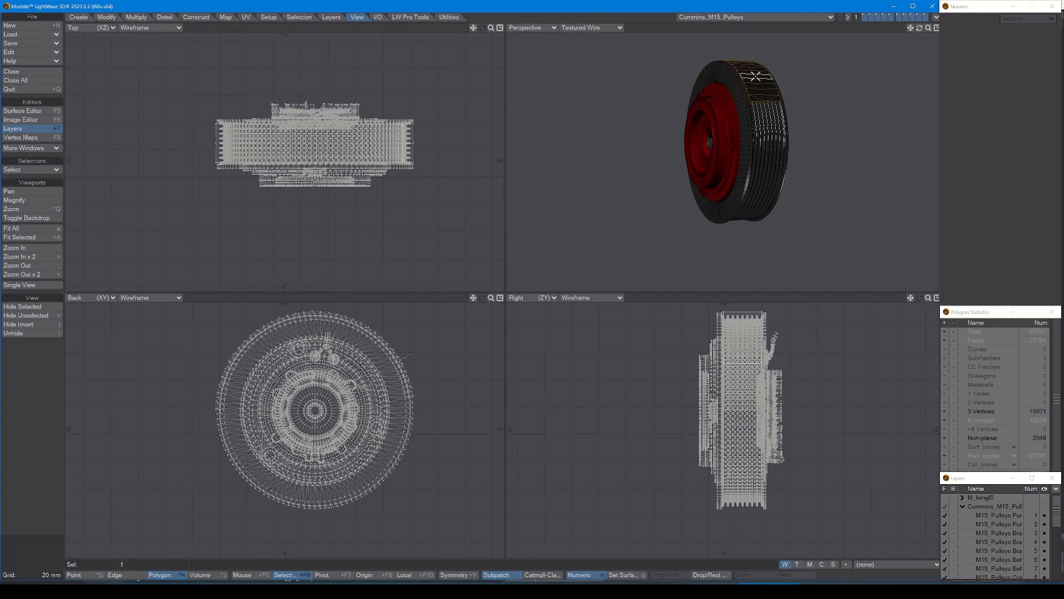
pyautogui.press(']')
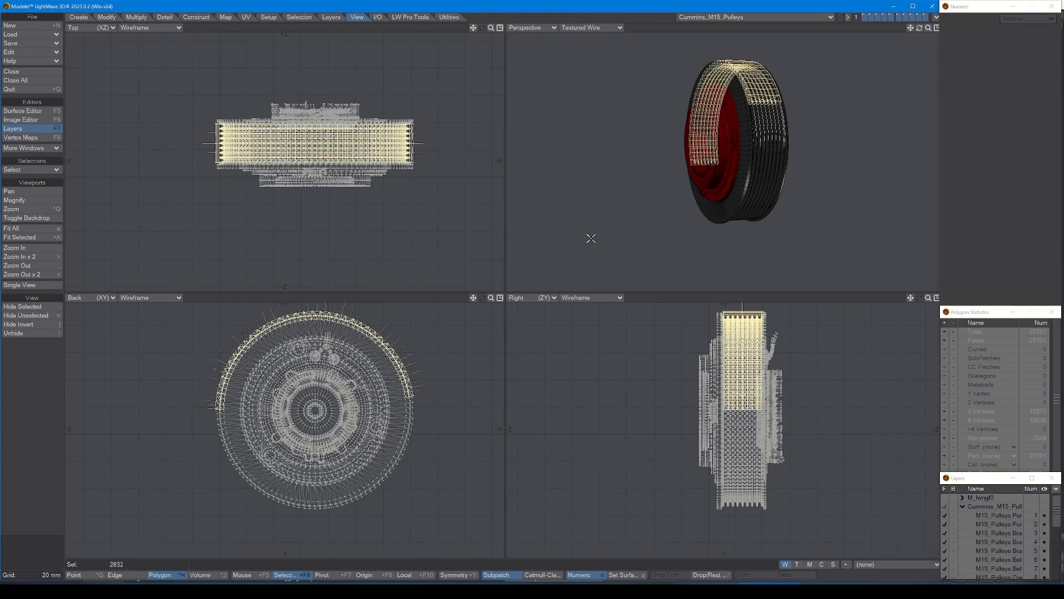
pyautogui.press('Delete')
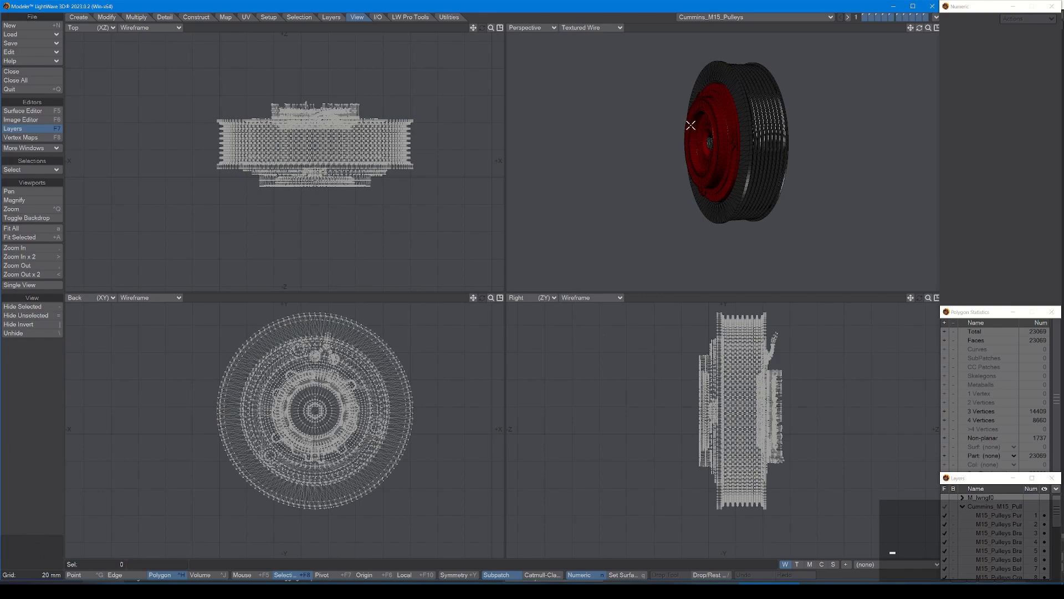
pyautogui.keyDown('alt'); pyautogui.moveTo(693, 126); pyautogui.dragTo(838, 94); pyautogui.keyUp('alt')
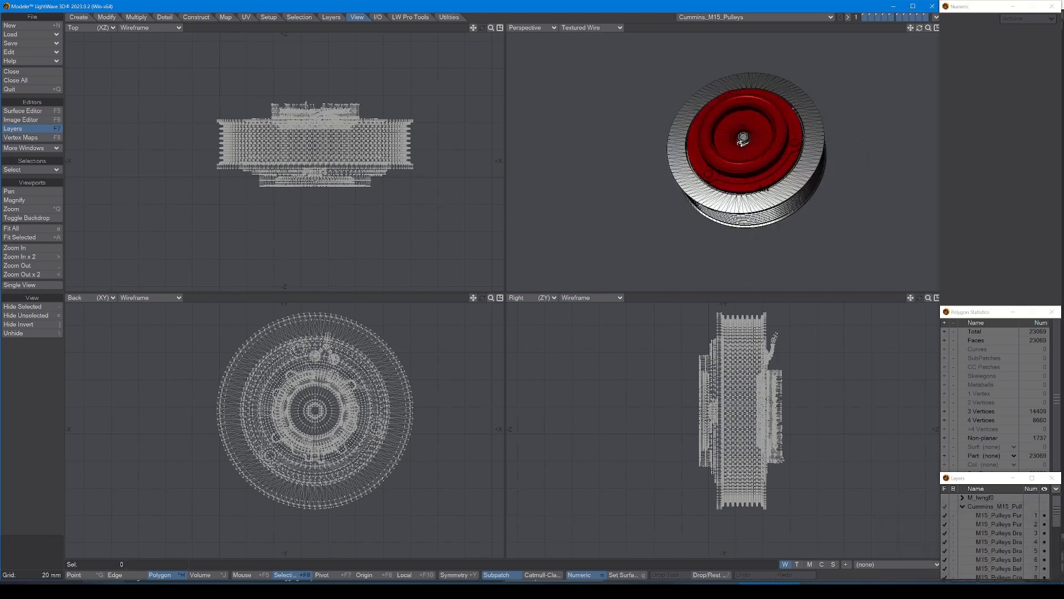
pyautogui.keyDown('alt'); pyautogui.moveTo(761, 138); pyautogui.dragTo(719, 184); pyautogui.keyUp('alt')
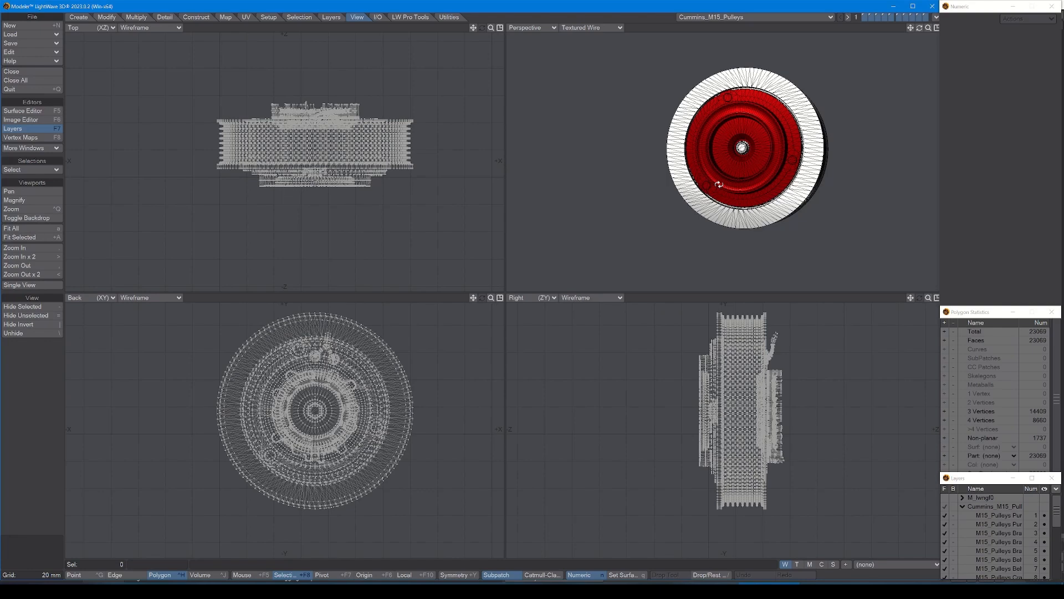
# Compare the isolated compressor pulley in Texture and Wireframe shading in the Perspective viewport, ending on Texture.
pyautogui.press('2')
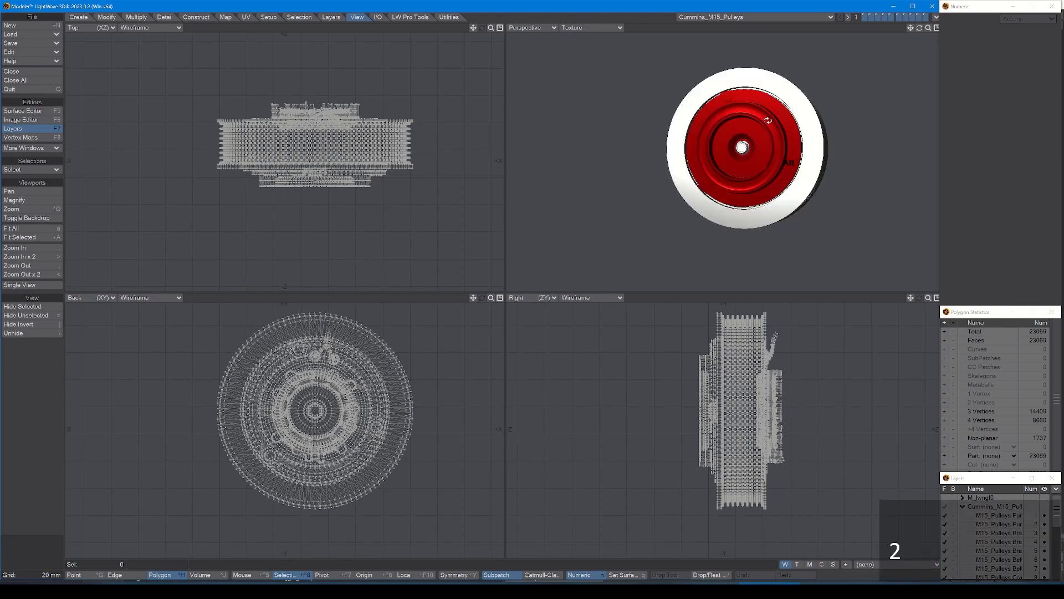
pyautogui.moveTo(790, 163)
pyautogui.keyDown('alt'); pyautogui.mouseDown()
pyautogui.moveTo(610, 134)
pyautogui.moveTo(630, 152)
pyautogui.moveTo(817, 159)
pyautogui.moveTo(777, 167)
pyautogui.moveTo(784, 146)
pyautogui.mouseUp(); pyautogui.keyUp('alt')
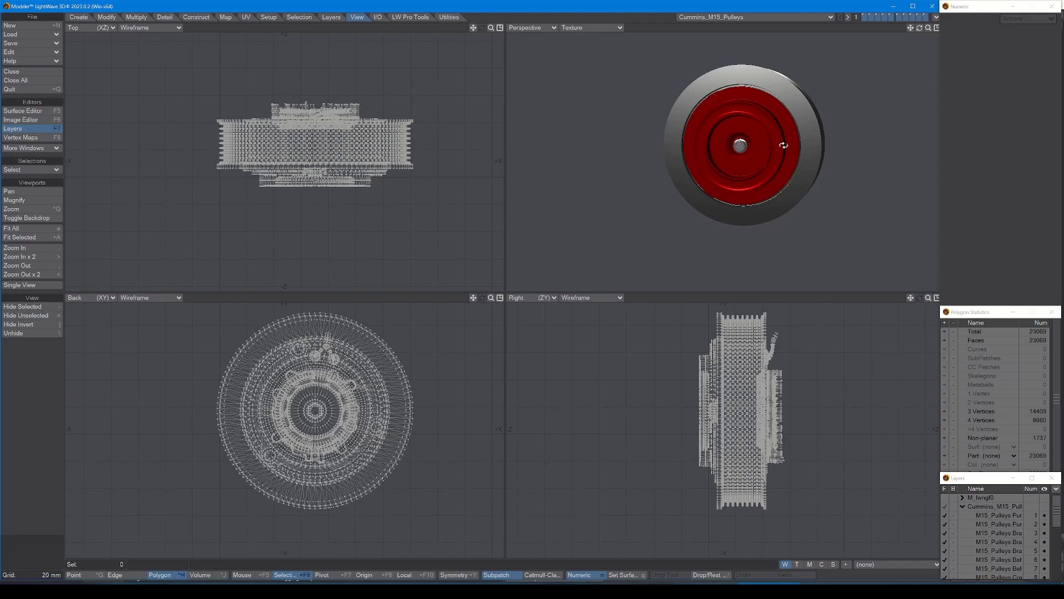
pyautogui.press('1')
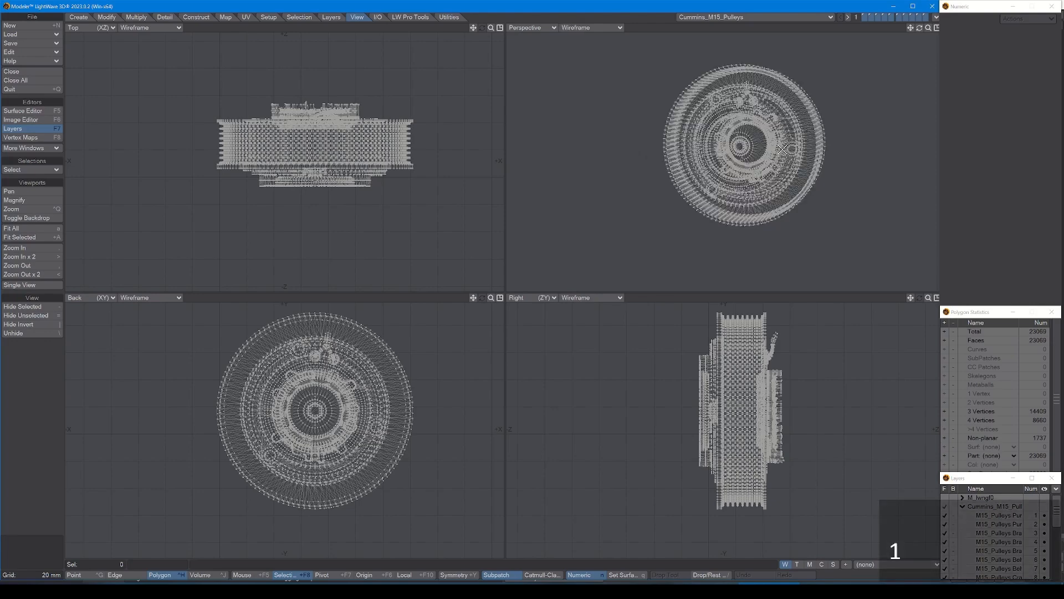
pyautogui.keyDown('alt'); pyautogui.moveTo(780, 126); pyautogui.dragTo(722, 160); pyautogui.keyUp('alt')
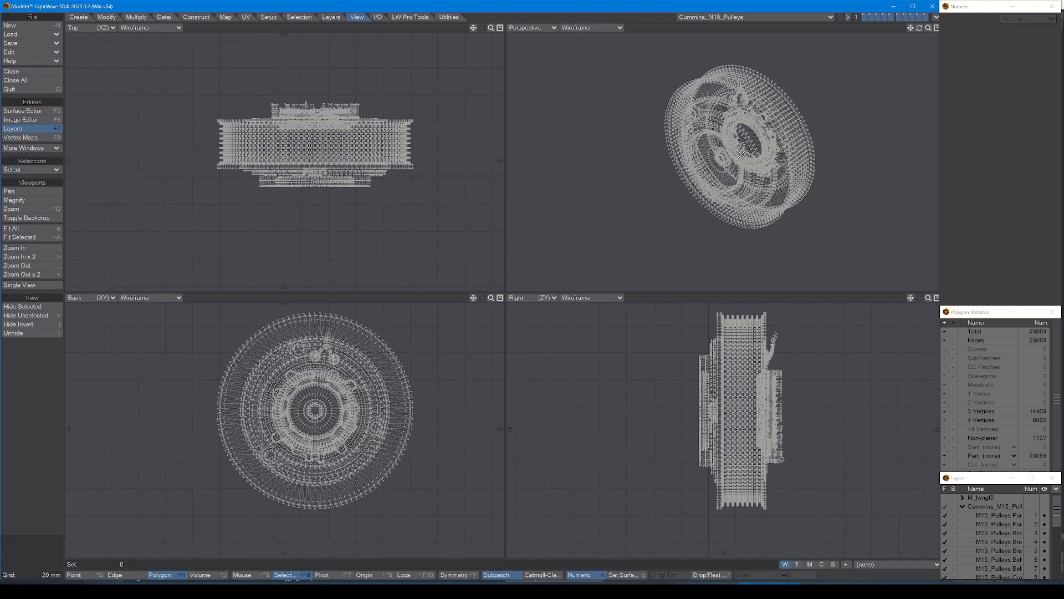
pyautogui.press('7')
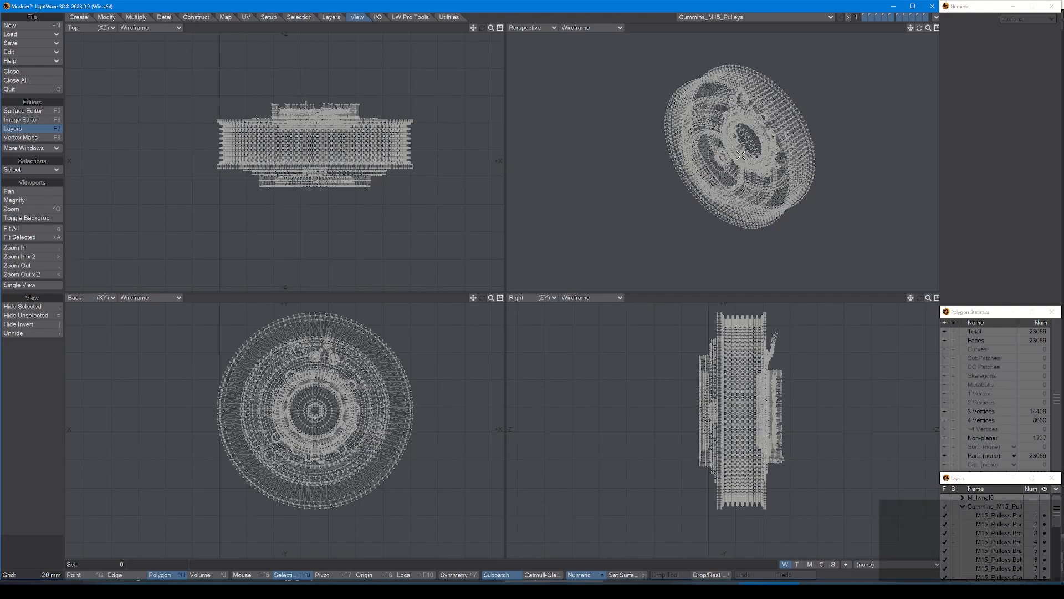
pyautogui.press('2')
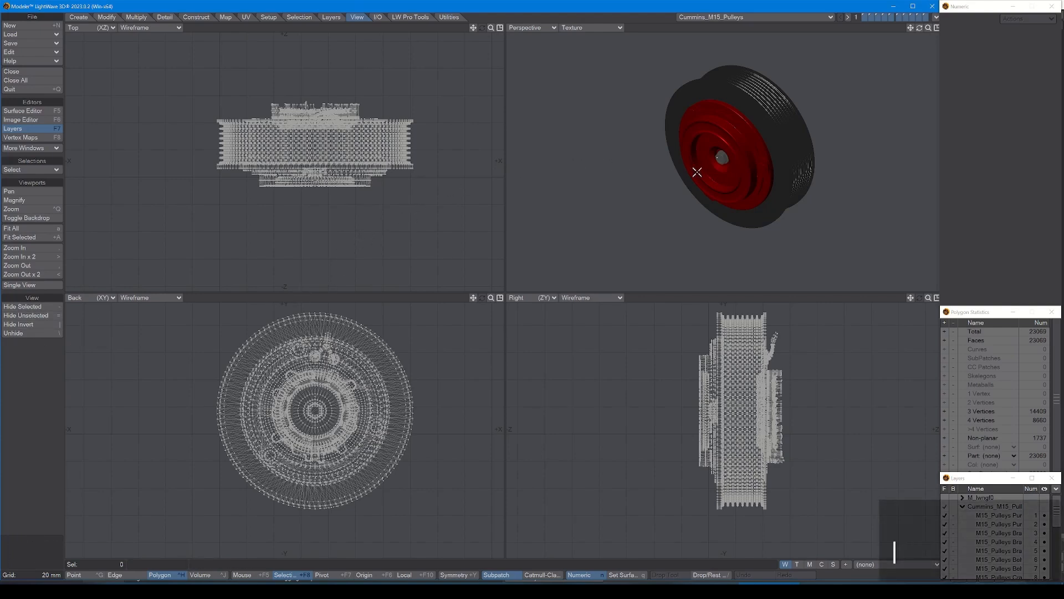
# Unhide all the hidden engine geometry and open the Samples preset window.
pyautogui.press('\\')
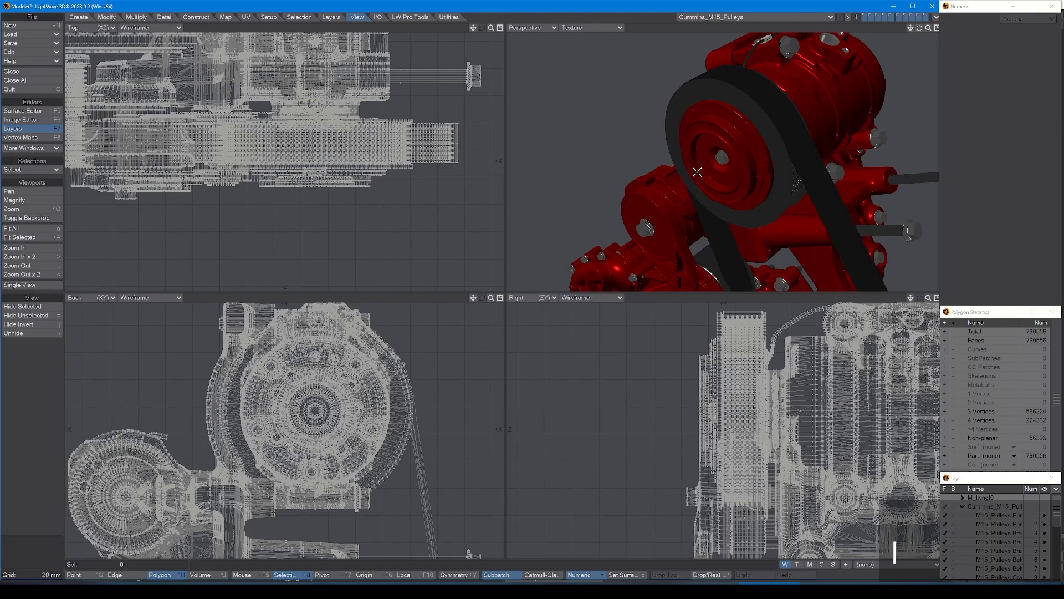
pyautogui.press('a')
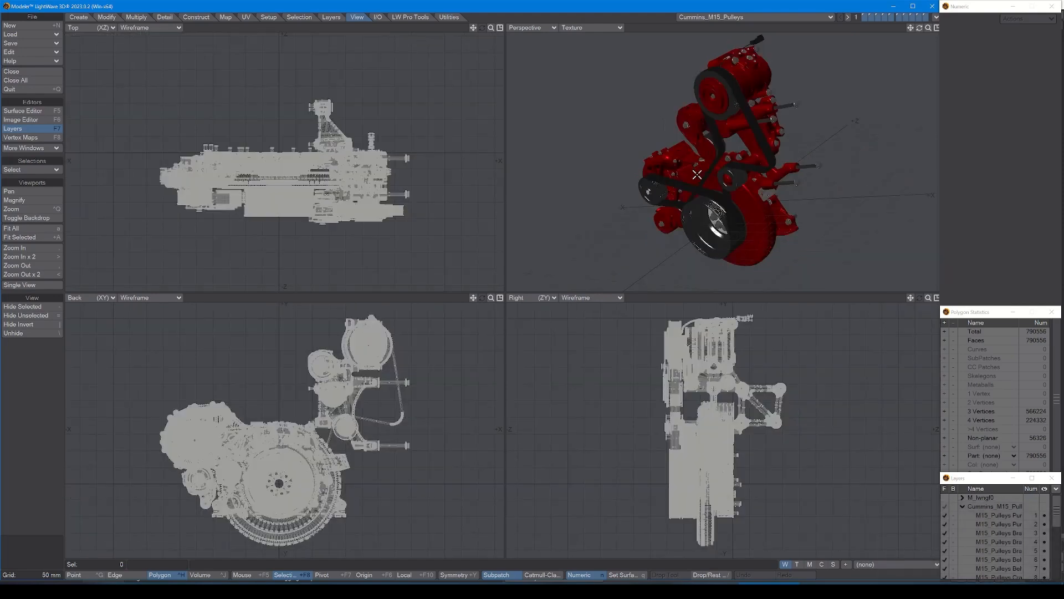
pyautogui.hotkey('shift', 'ctrl', 'F9')
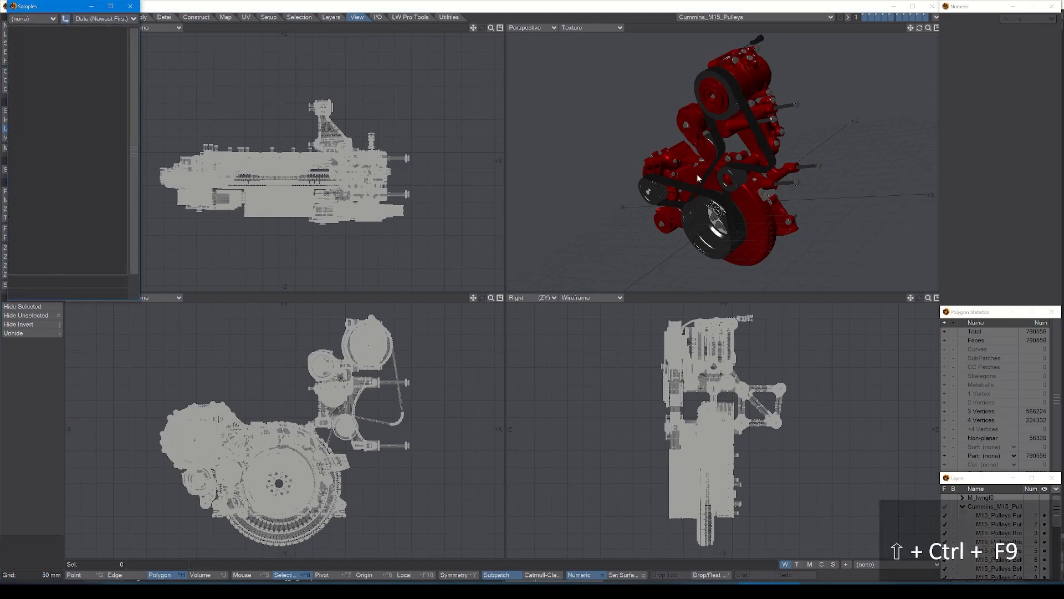